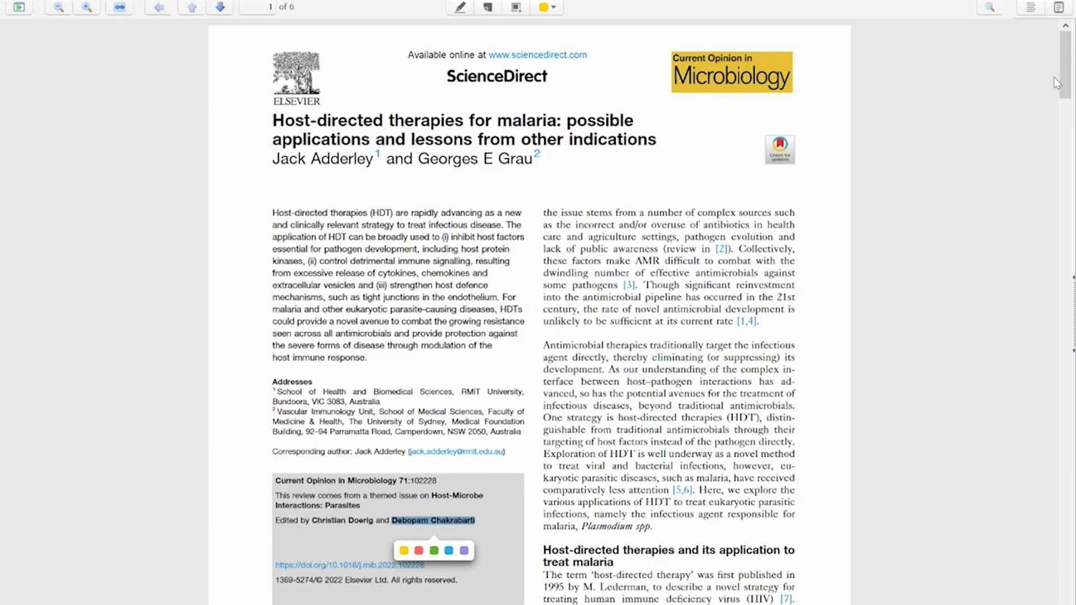
Scroll the PDF to page 5, where the 'References and recommended reading' list starts at entry 1
drag(1065, 90, 1041, 488)
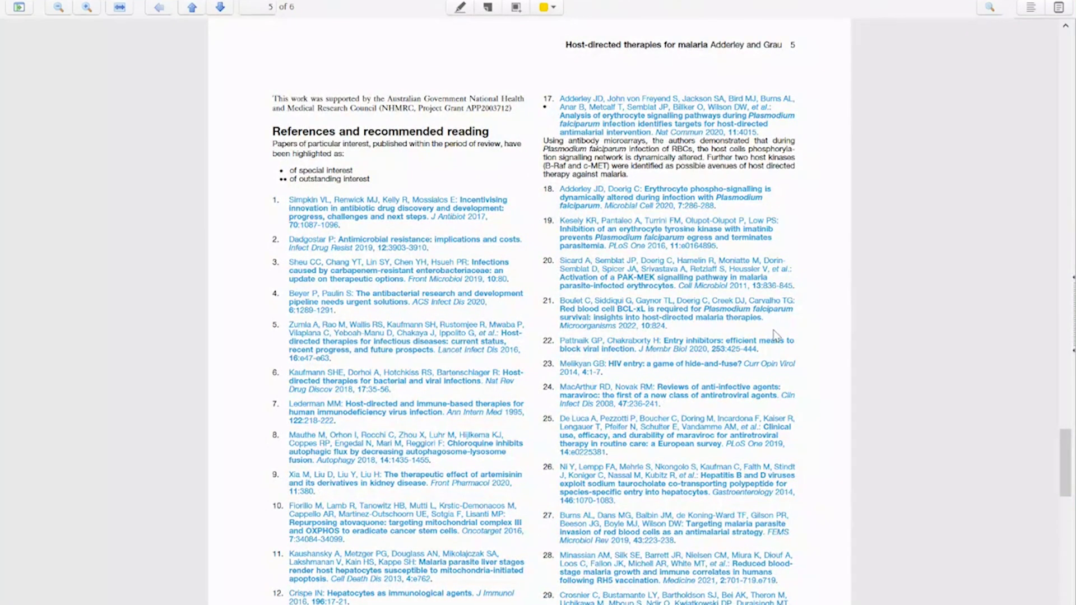
mouse_move(1064, 453)
mouse_down()
mouse_move(1064, 443)
mouse_move(1063, 474)
mouse_up()
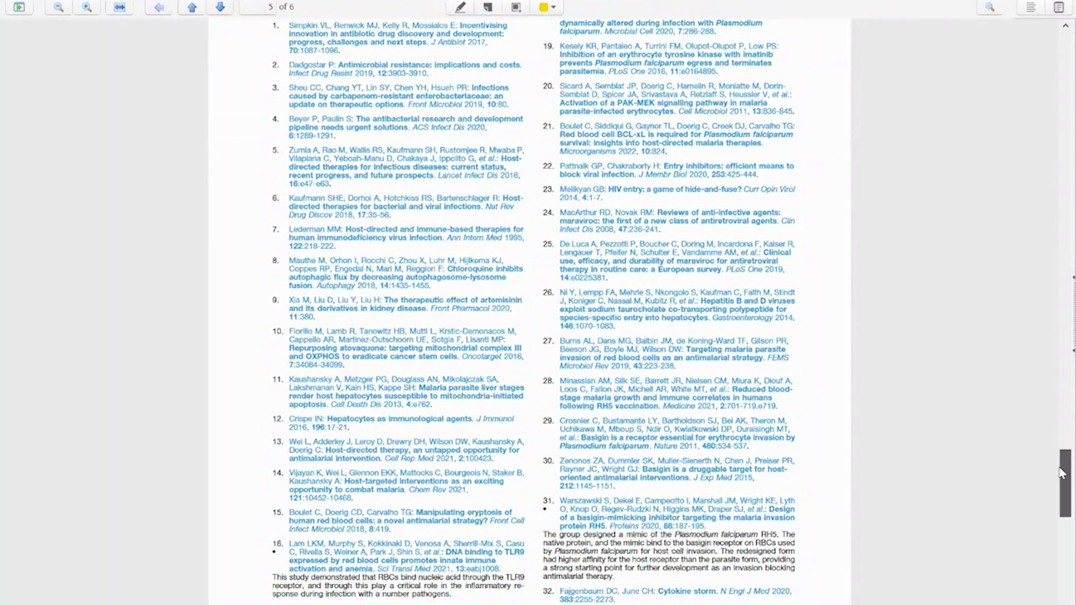
drag(1063, 474, 1065, 448)
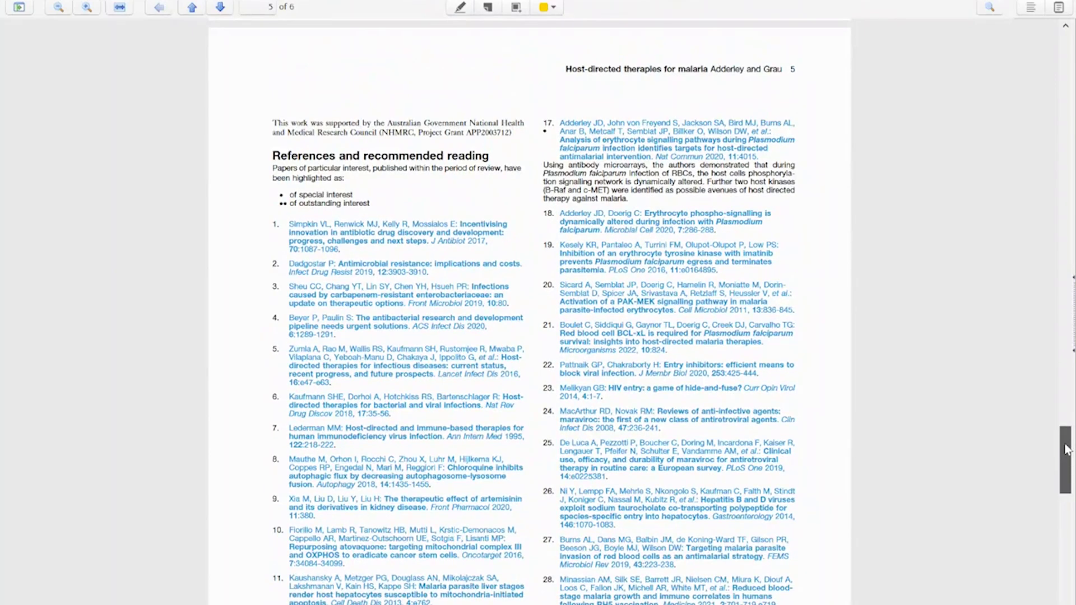
drag(1065, 449, 1063, 440)
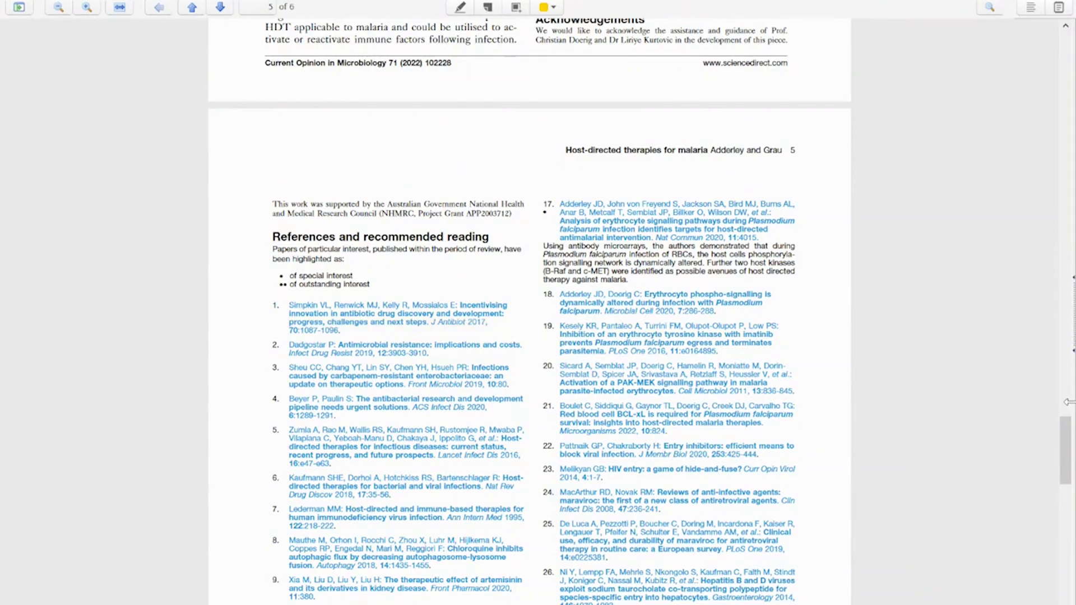
drag(1069, 434, 1046, 559)
scroll(1046, 561, up, 10)
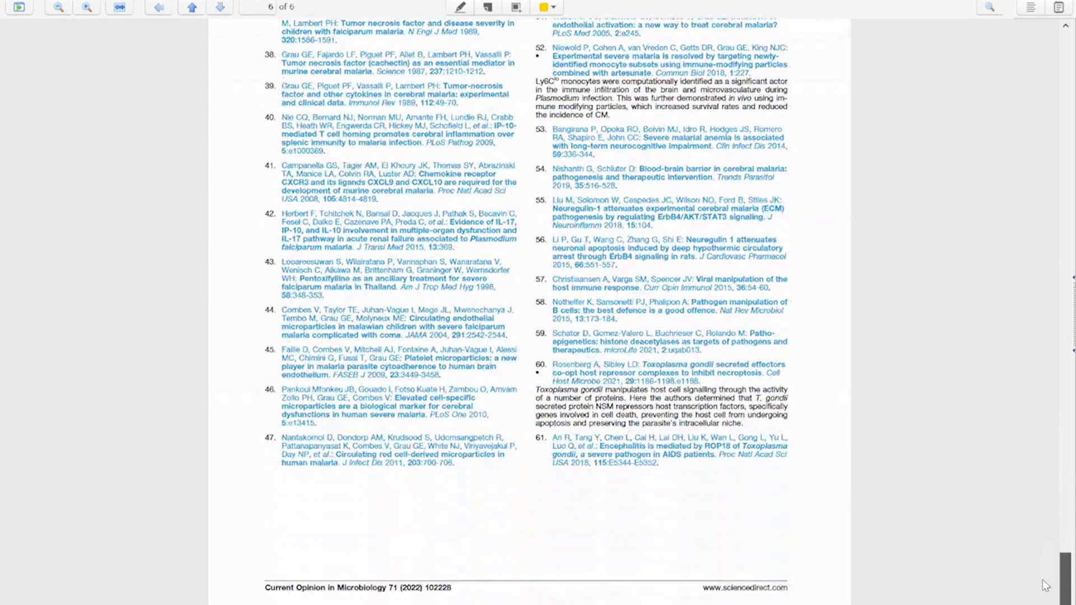
scroll(1046, 583, down, 8)
scroll(1040, 505, up, 7)
scroll(1032, 449, up, 8)
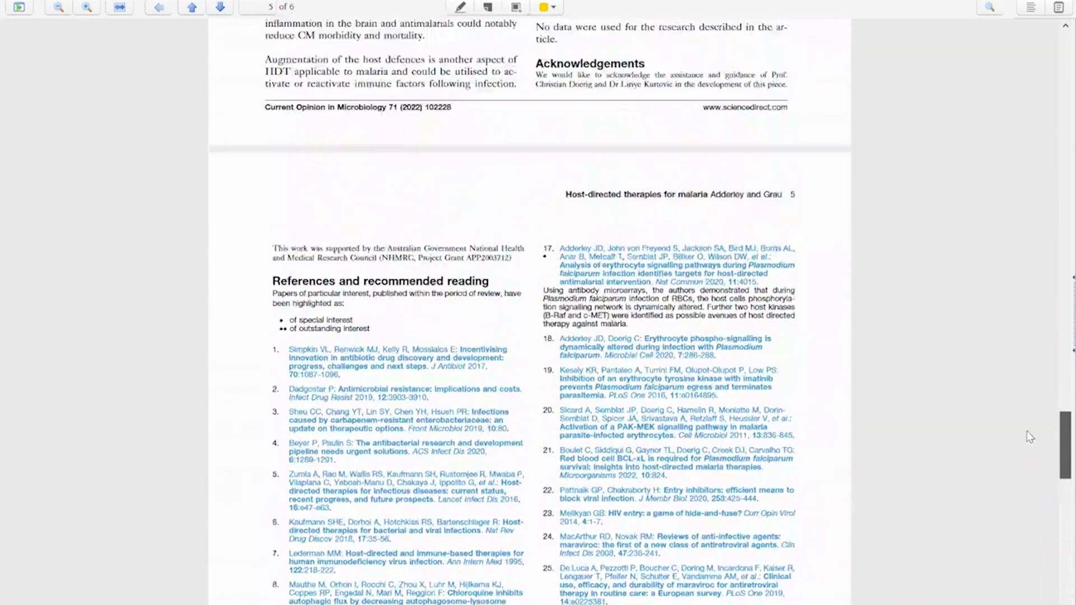
scroll(1026, 456, down, 6)
scroll(1024, 456, up, 3)
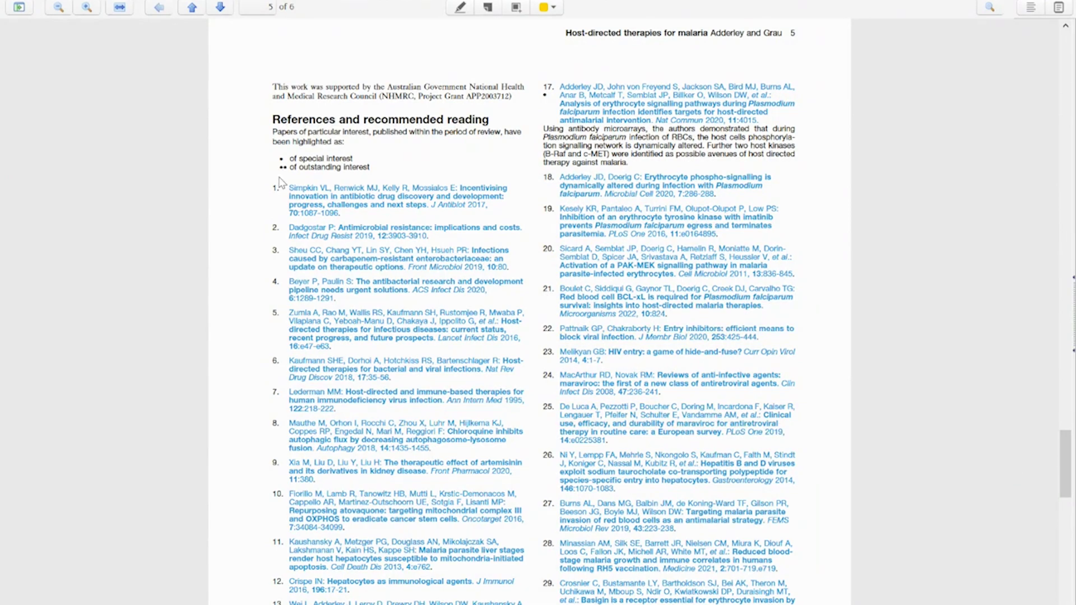
Select text in references 1 and 3, then scroll back to page 1's title and abstract
drag(289, 203, 340, 213)
click(347, 219)
click(361, 254)
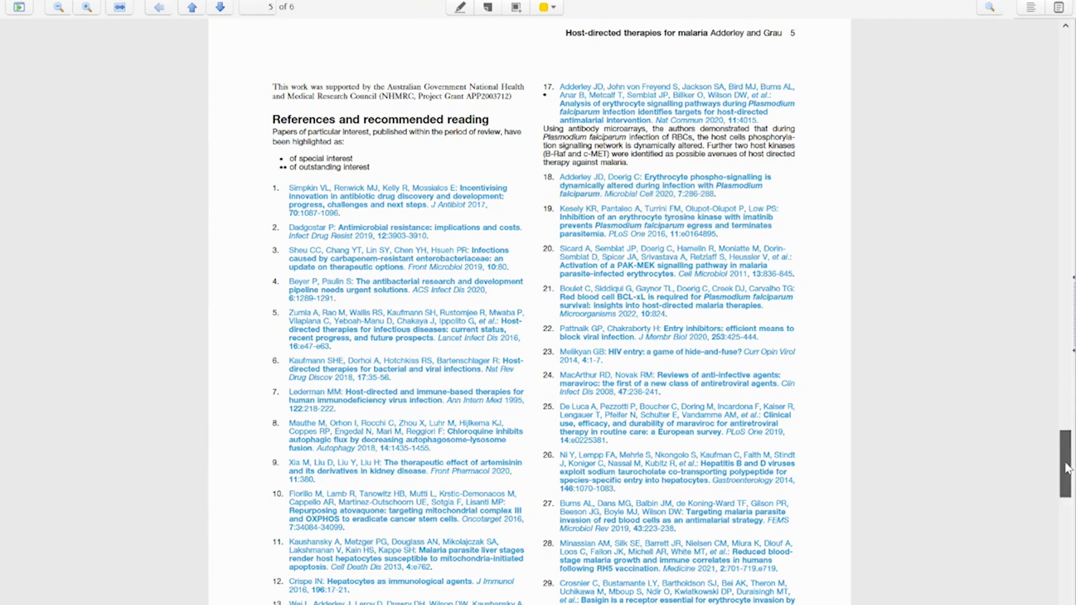
drag(1066, 464, 1021, 448)
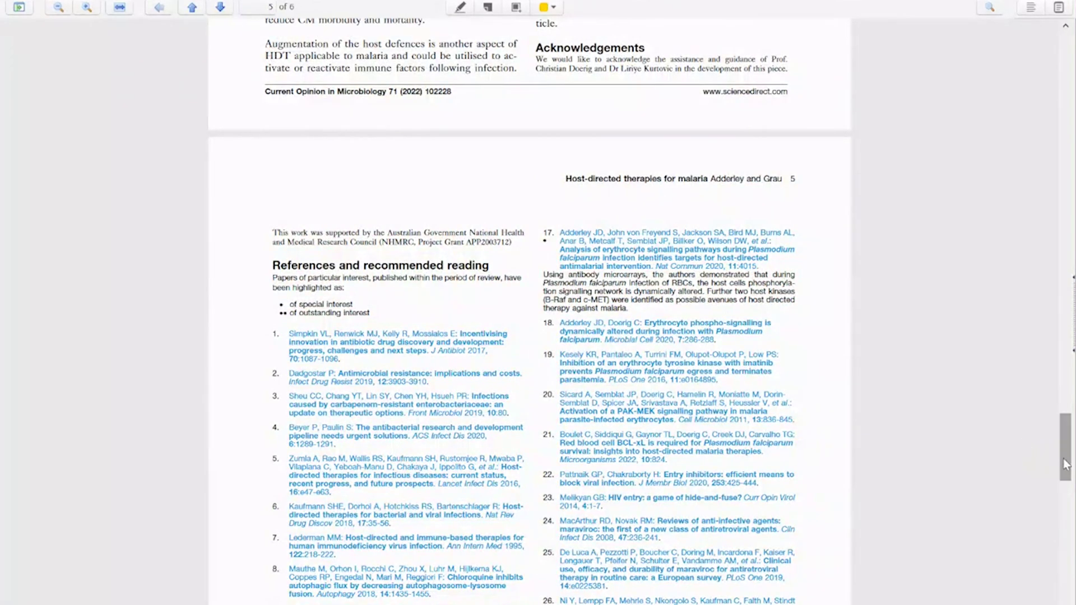
drag(1063, 443, 1053, 48)
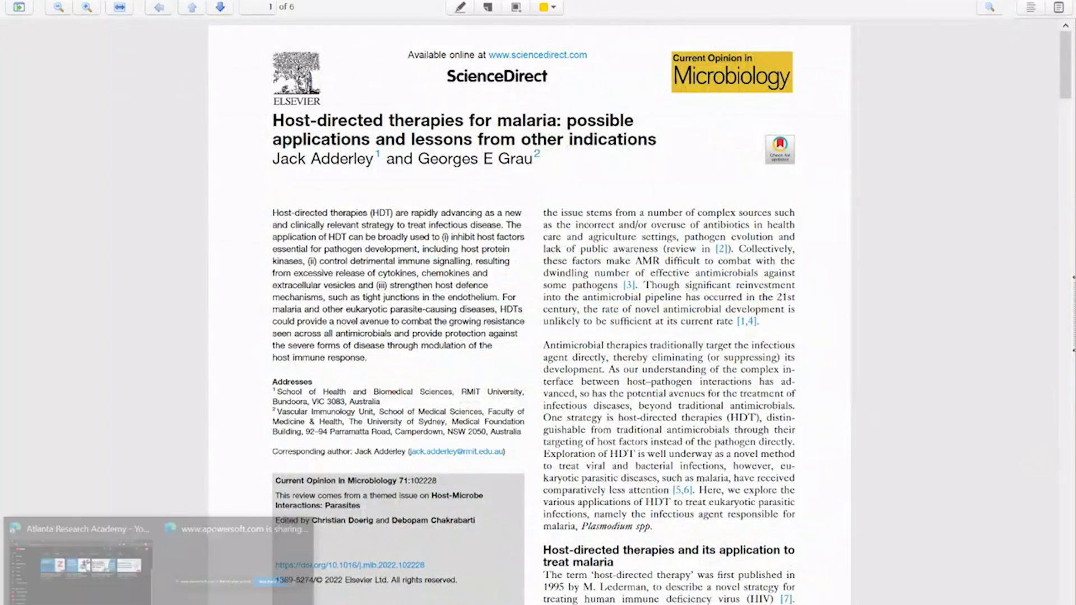
Open a new Edge tab and run a Bing search for 'citationchaser'
click(125, 583)
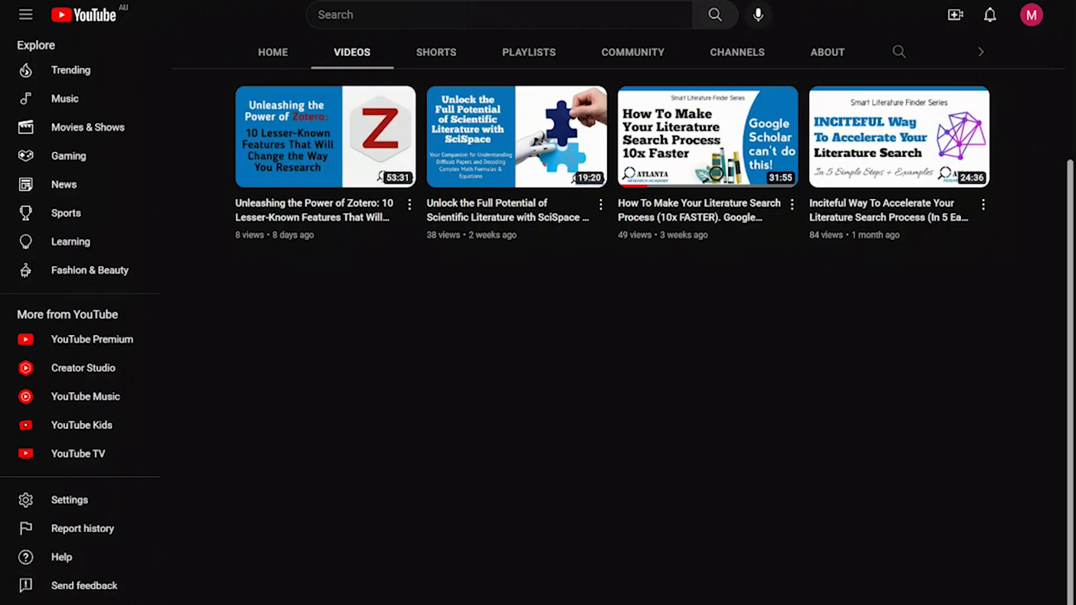
key(alt+Tab)
click(631, 2)
text(citationchaser)
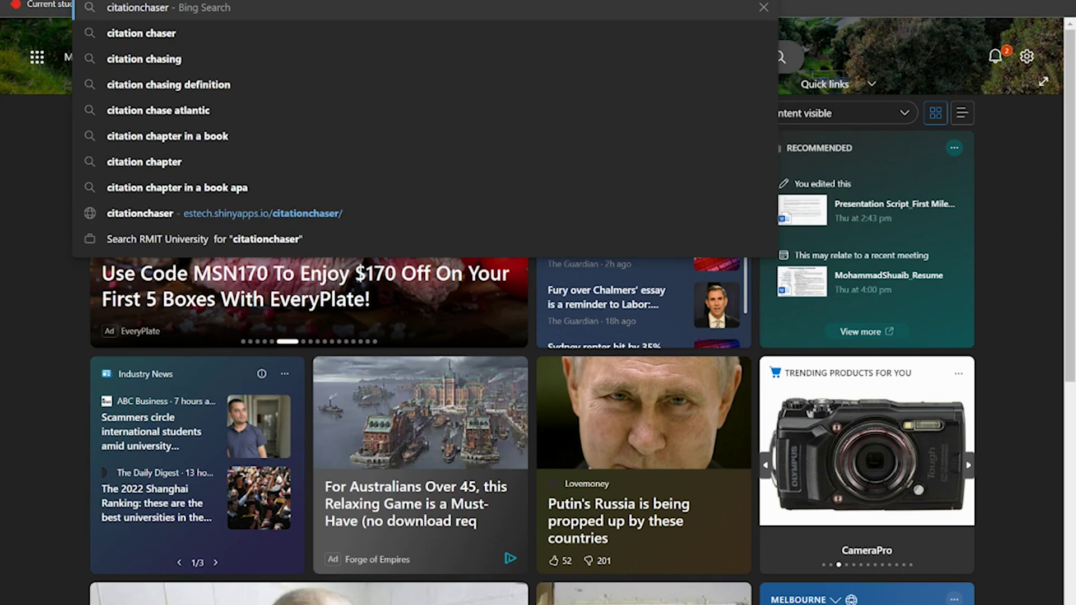
key(Return)
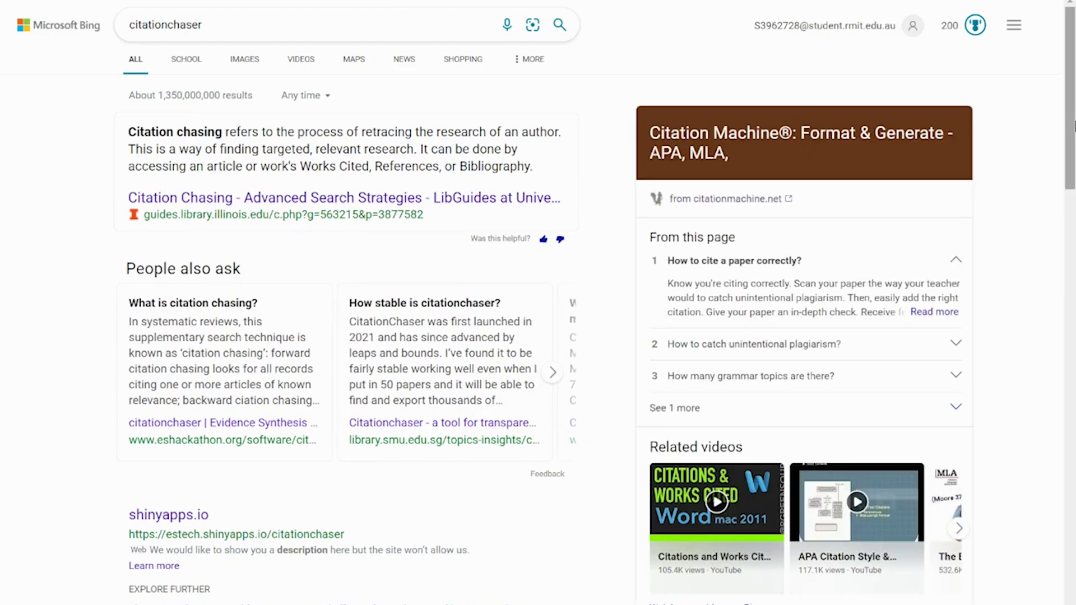
Scroll the results and open the estech.shinyapps.io/citationchaser address
drag(1072, 129, 1068, 163)
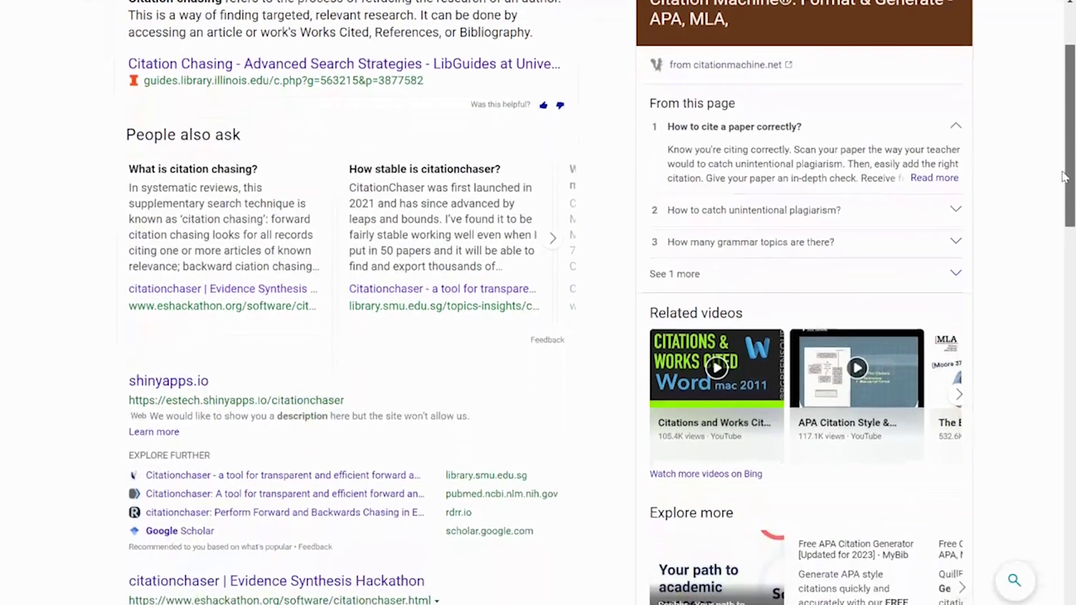
drag(1062, 175, 1053, 242)
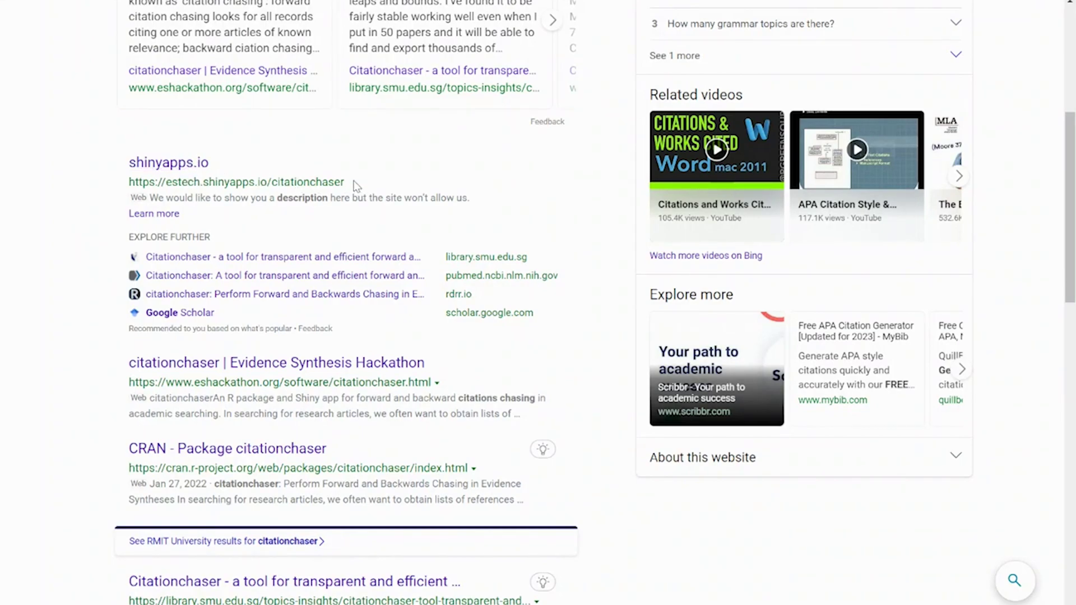
drag(344, 183, 125, 185)
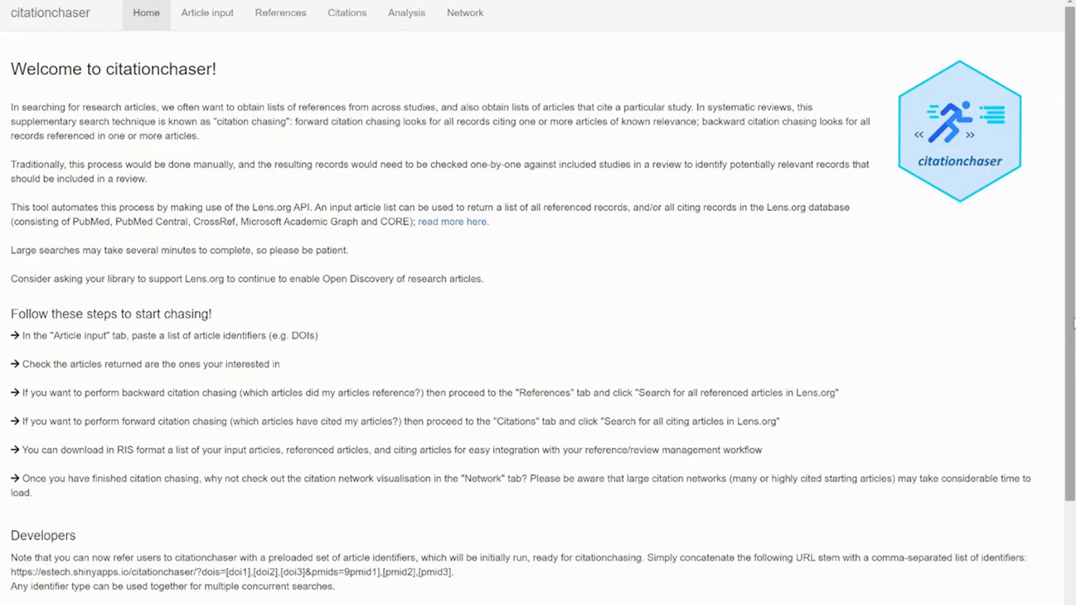
Go to the Article input tab and put the cursor in the DOIs box
drag(1072, 320, 1046, 241)
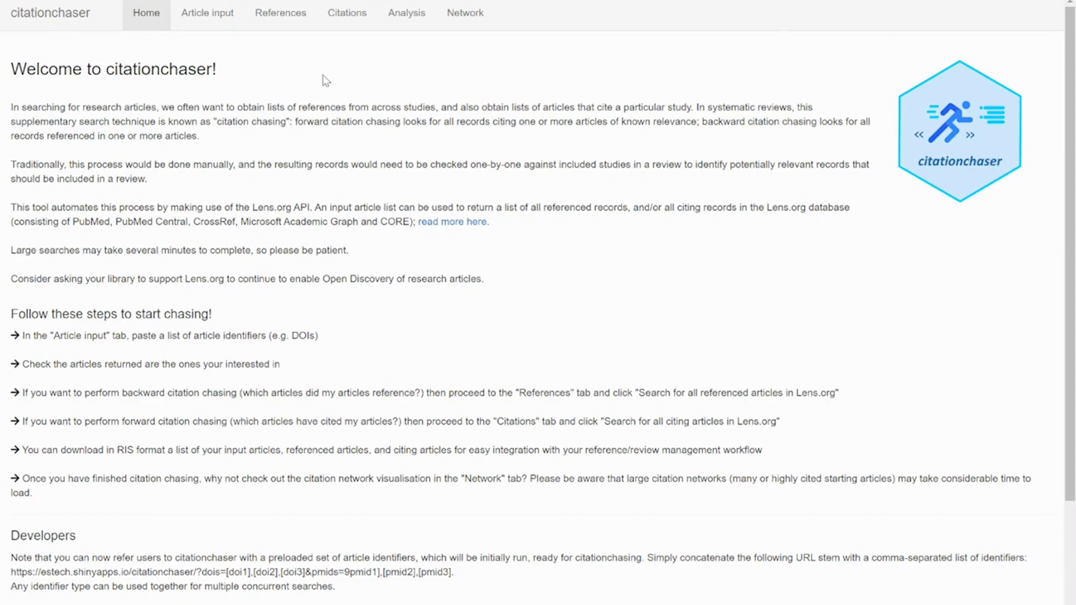
click(223, 25)
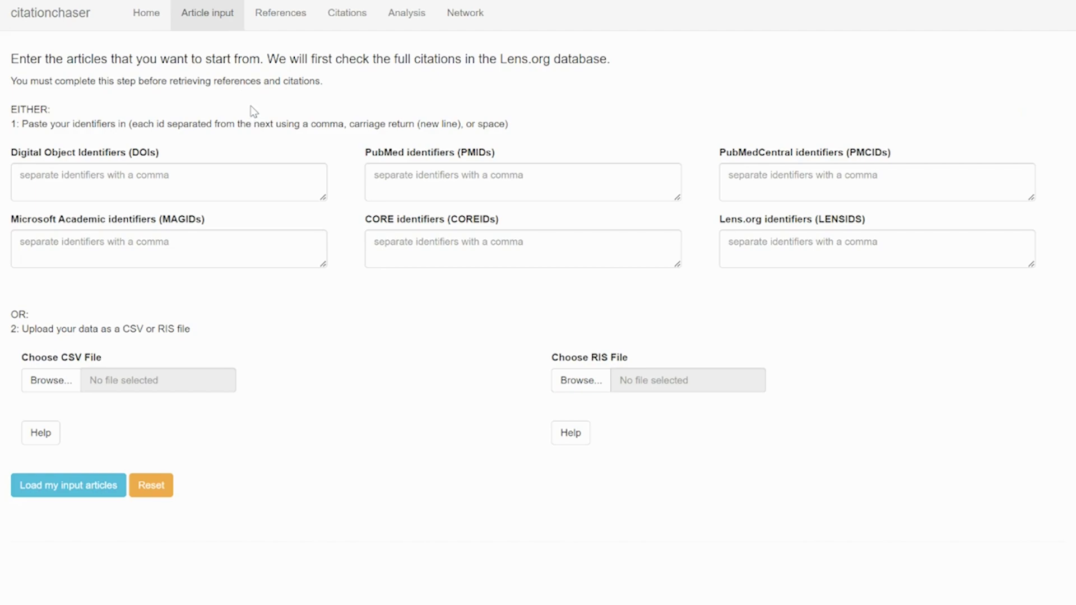
click(234, 177)
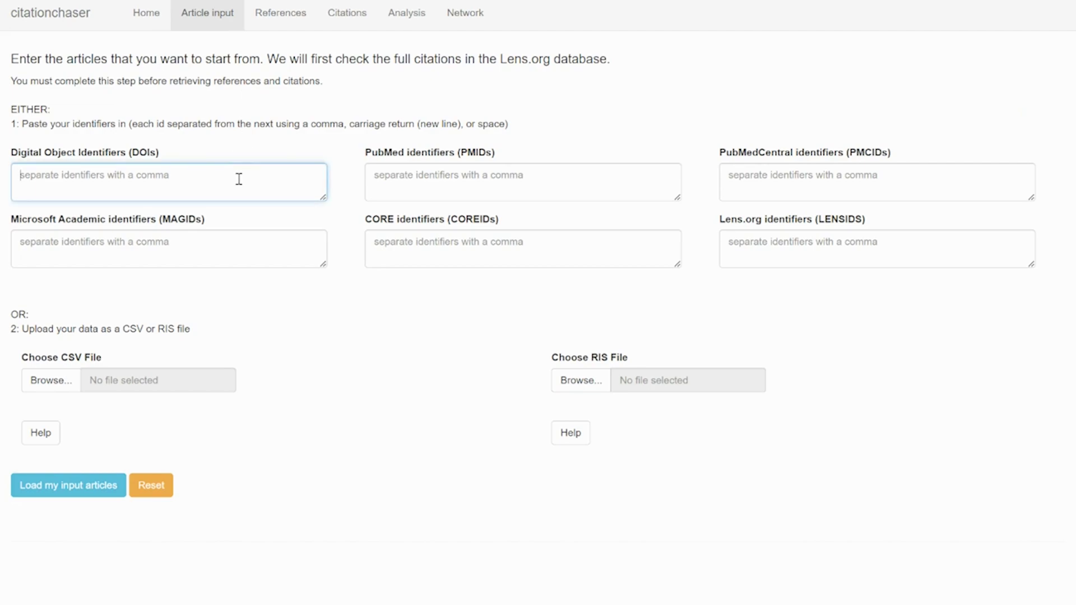
click(538, 185)
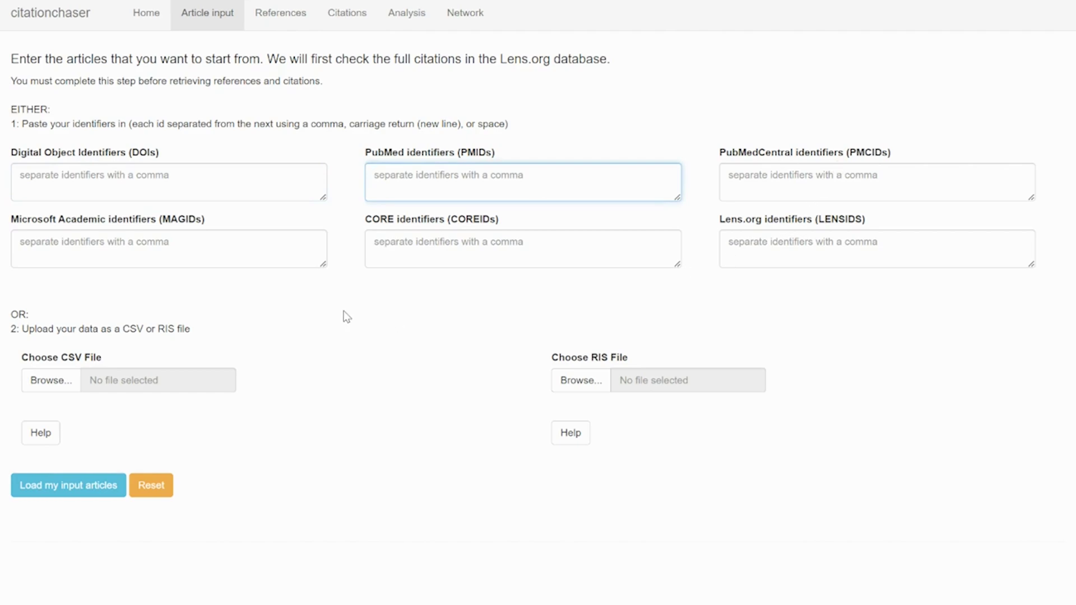
click(239, 184)
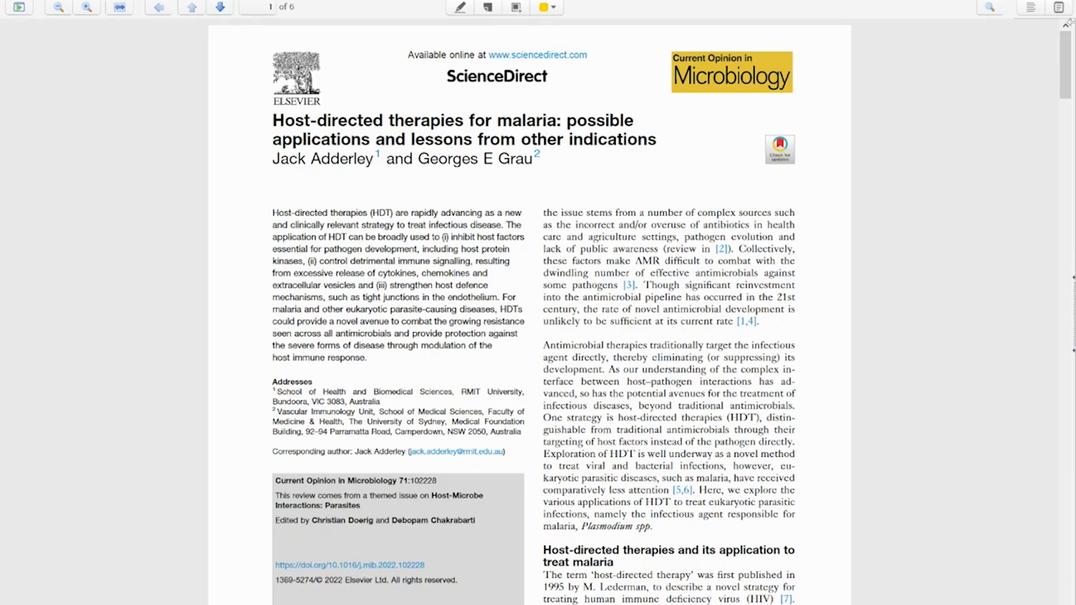
mouse_move(1067, 63)
mouse_down()
mouse_move(1067, 92)
mouse_move(1053, 64)
mouse_up()
scroll(1051, 67, down, 2)
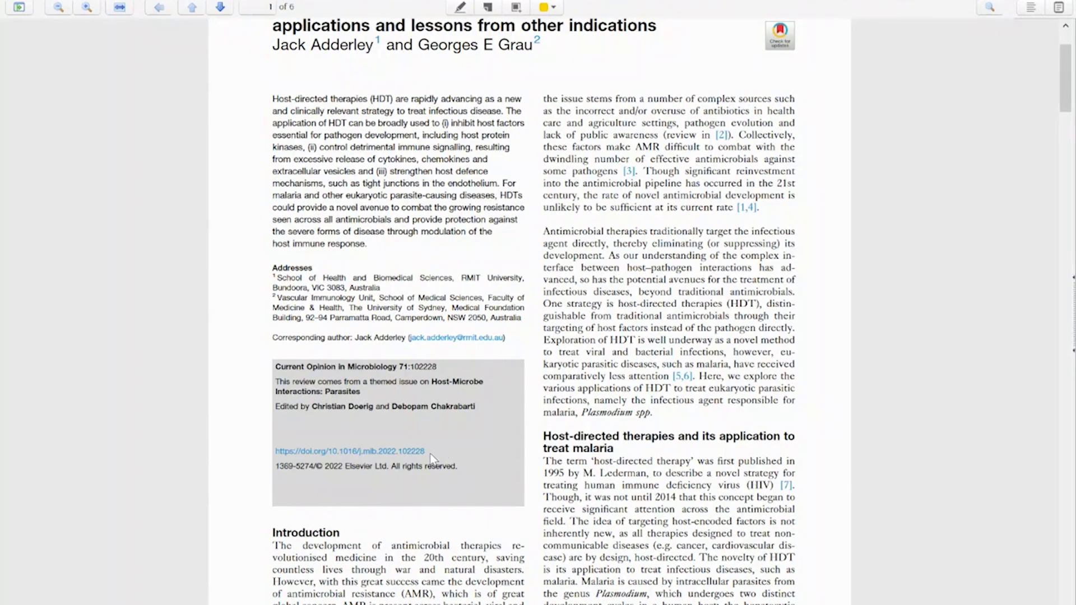
drag(435, 452, 264, 442)
key(ctrl+c)
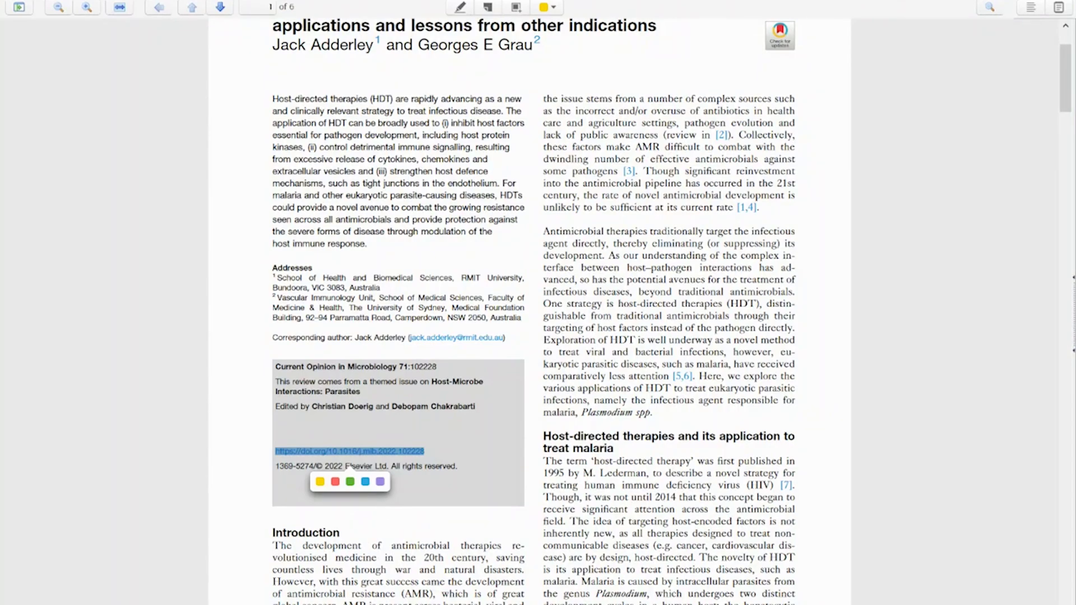
click(90, 588)
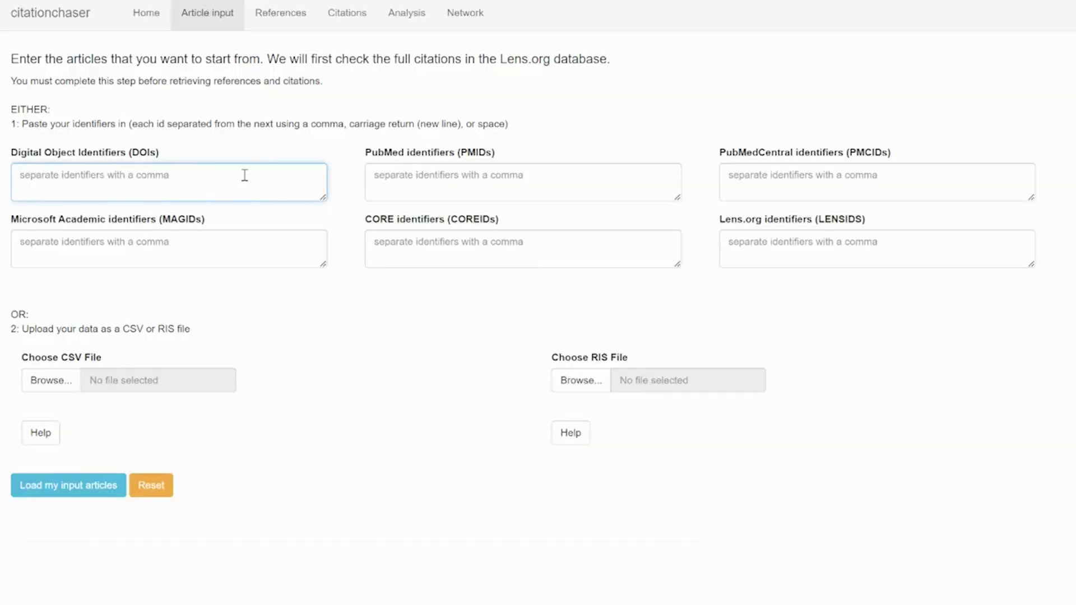
key(ctrl+v)
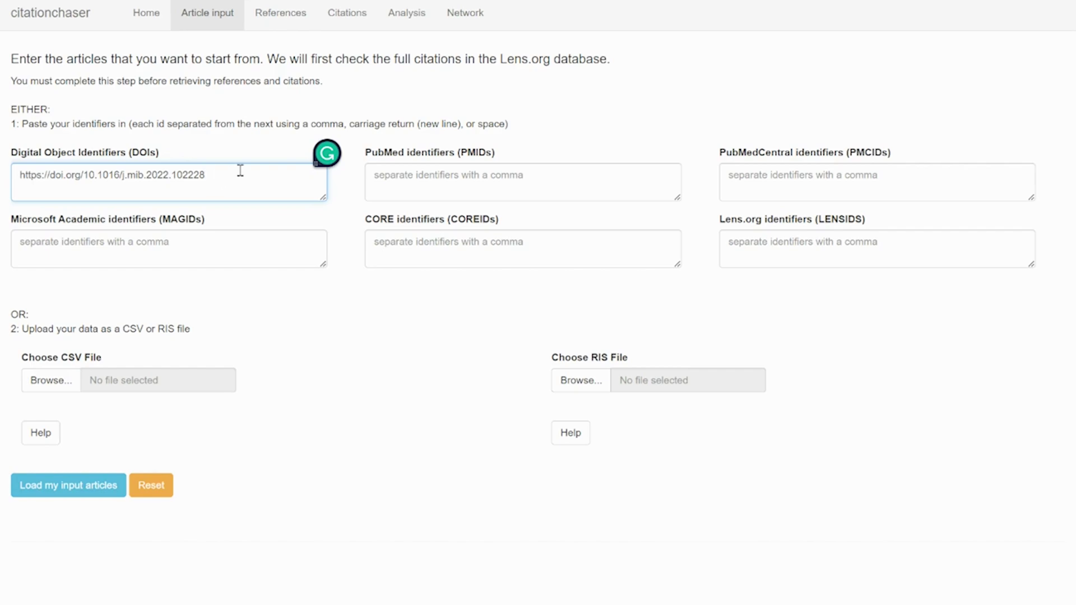
key(Return)
Load the DOI as the input article and inspect its found row in the results table
click(61, 497)
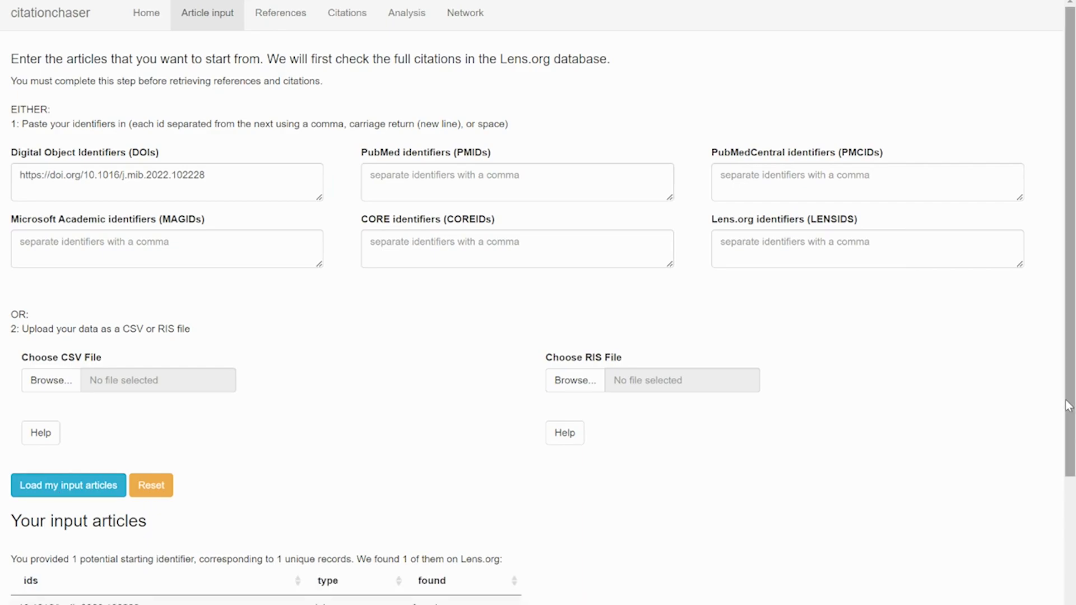
drag(1068, 406, 1061, 550)
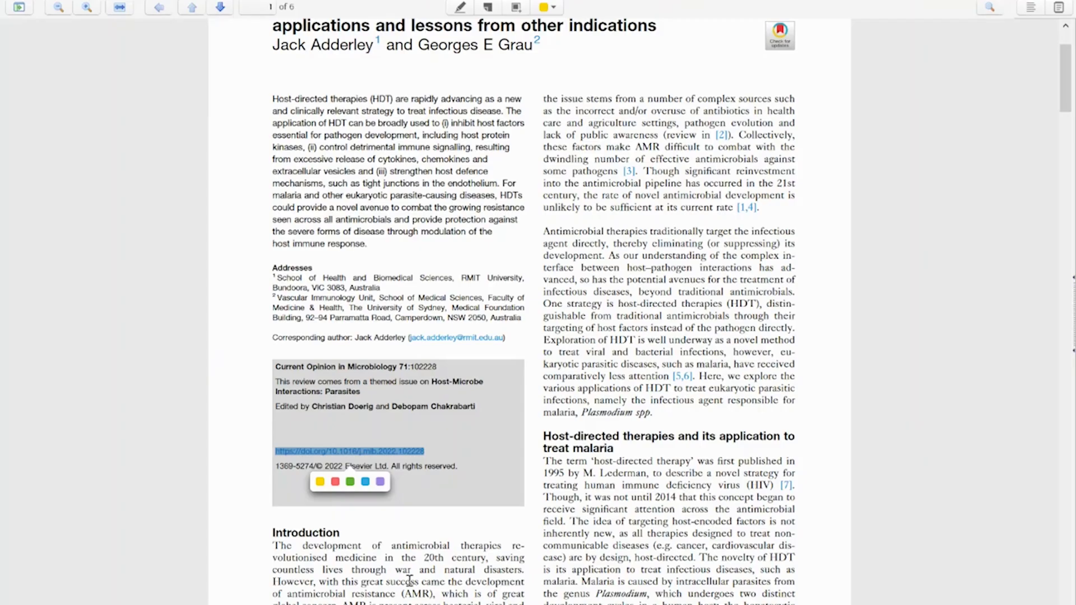
scroll(1068, 84, up, 3)
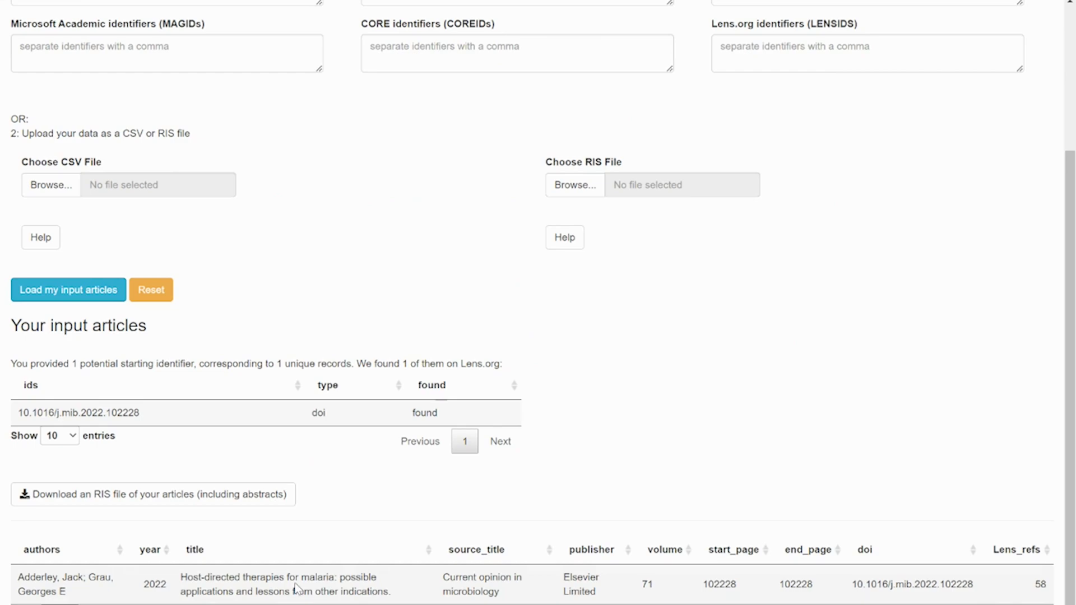
click(297, 587)
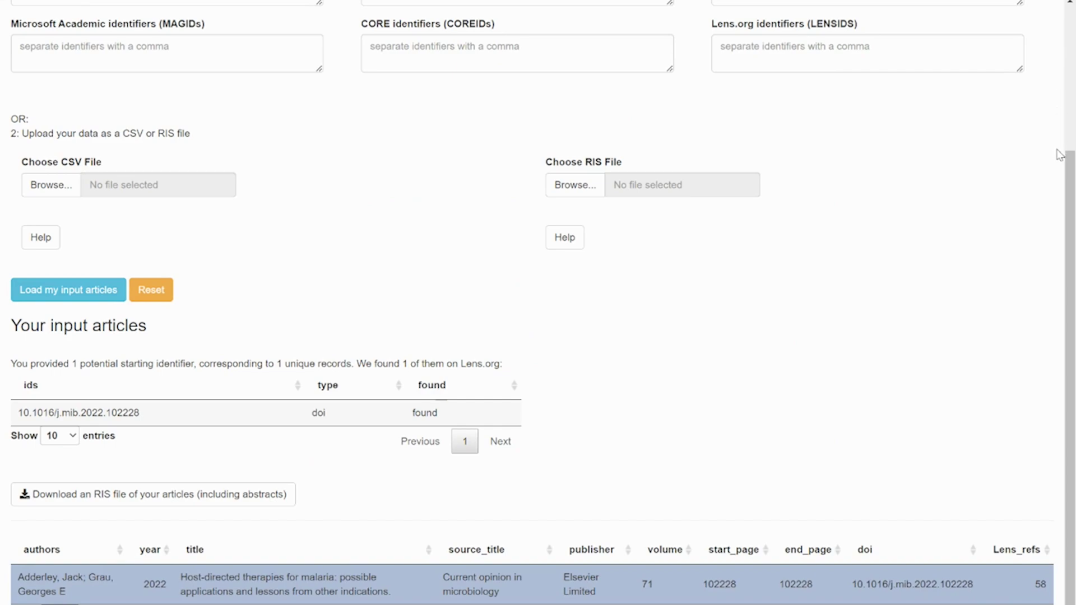
drag(1061, 160, 1041, 14)
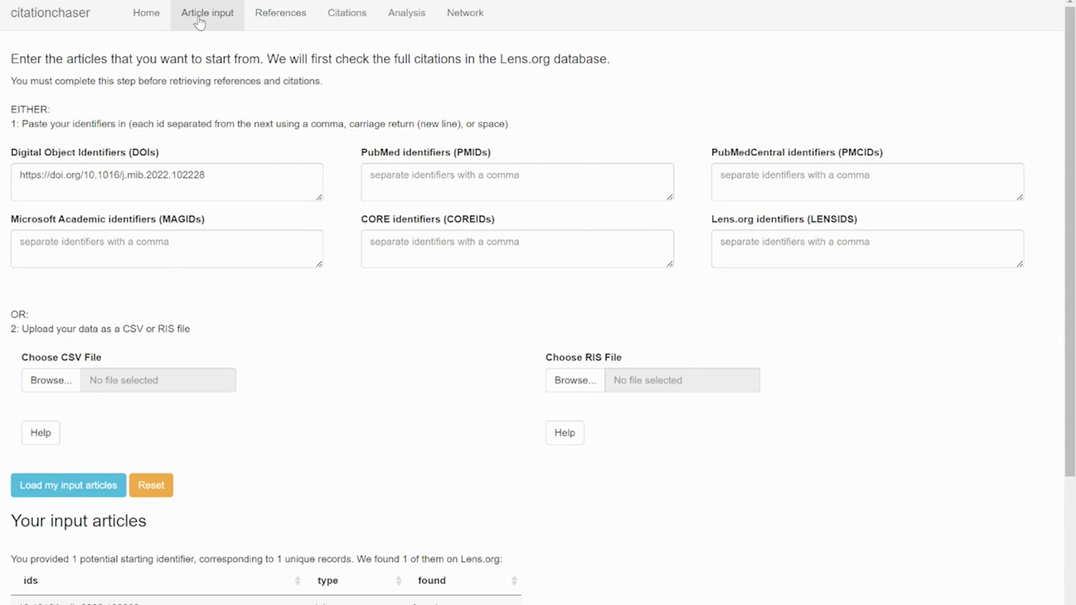
On the References tab, search Lens.org for all the paper's referenced articles
click(290, 20)
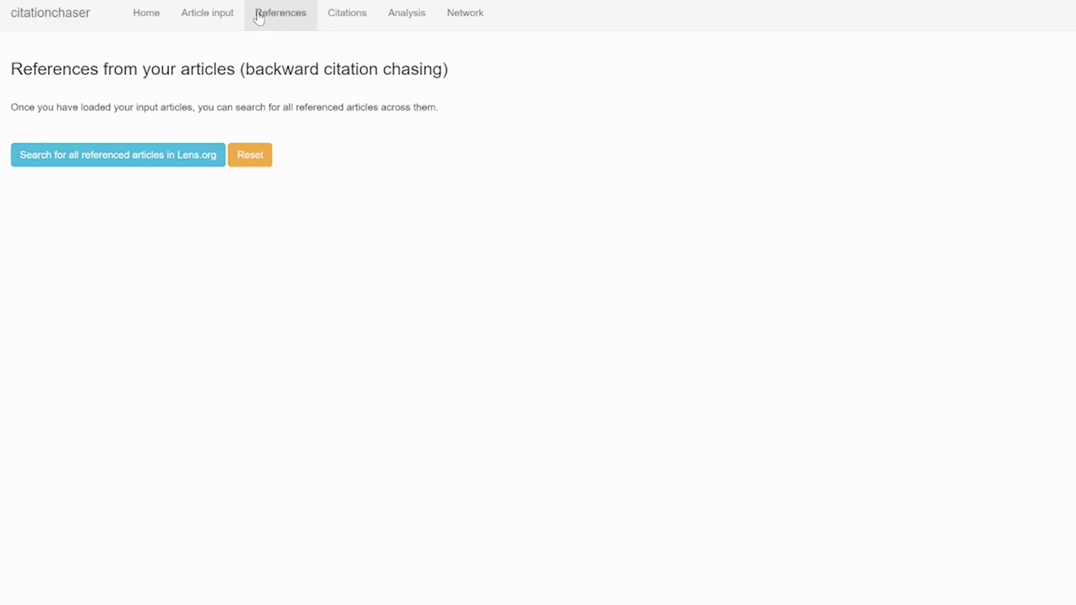
click(183, 161)
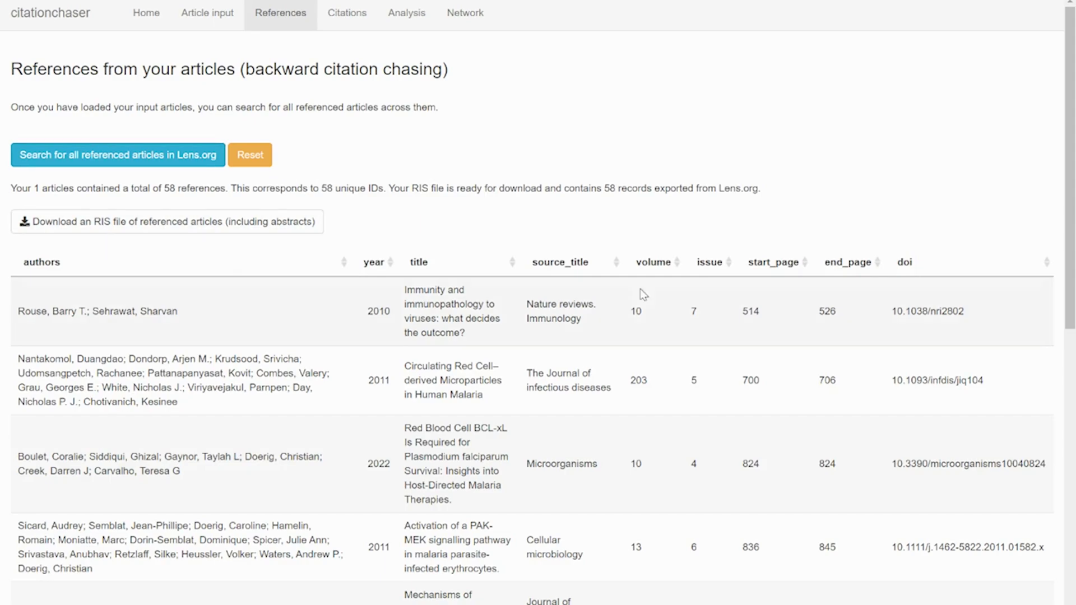
mouse_move(1070, 51)
mouse_down()
mouse_move(1068, 353)
mouse_move(1056, 40)
mouse_up()
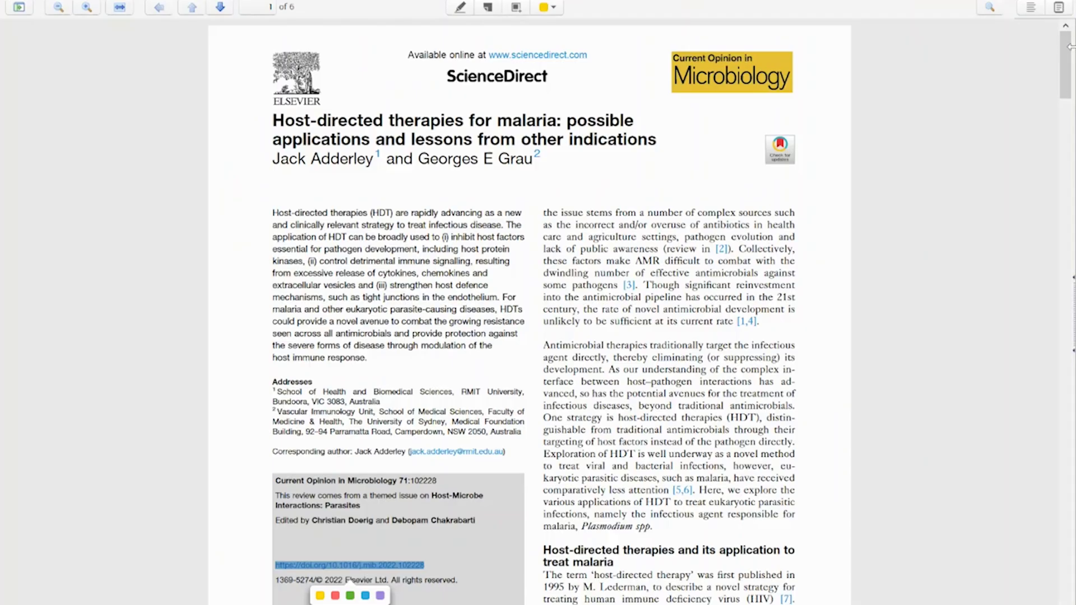
View the PDF's reference list on page 6, then return to citationchaser's References table
drag(1070, 47, 1065, 577)
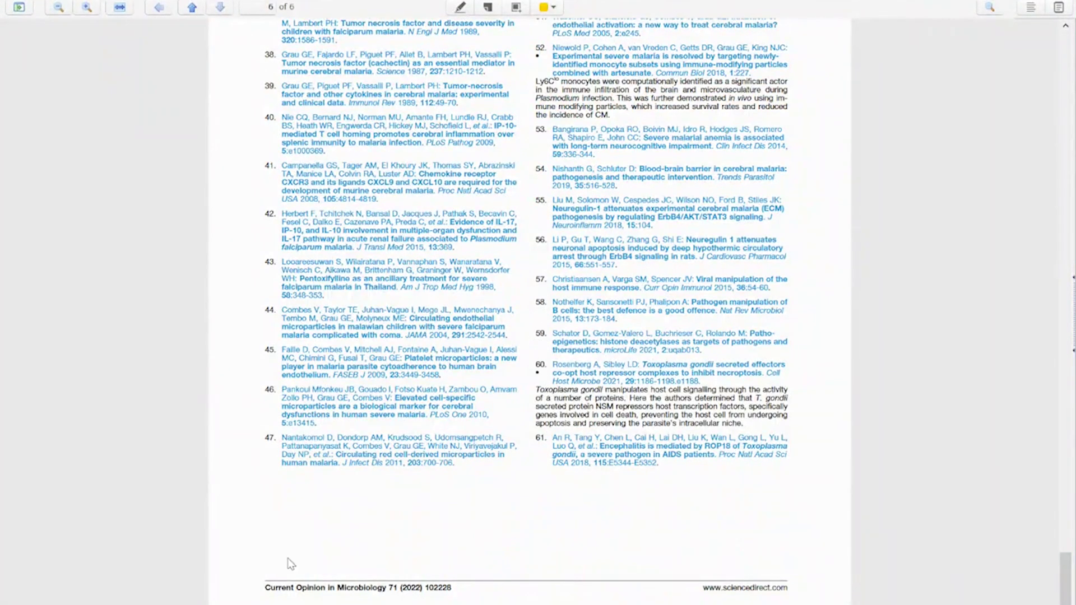
key(ctrl+Tab)
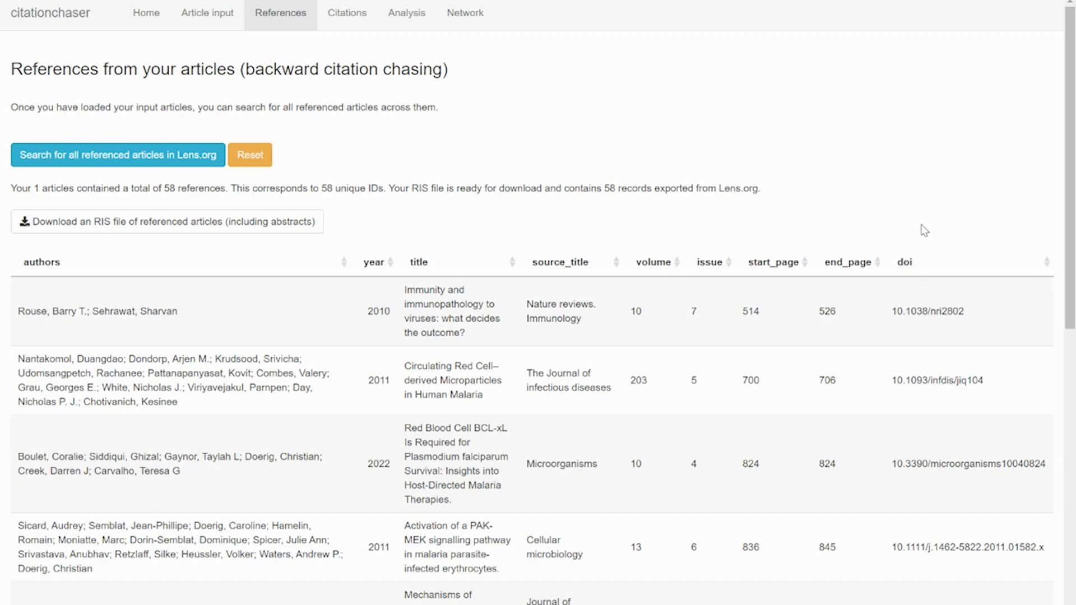
Download the referenced articles with abstracts as the RIS file references-2023-02-04.ris
mouse_move(1067, 200)
mouse_down()
mouse_move(1063, 488)
mouse_move(1042, 525)
mouse_move(1058, 210)
mouse_up()
double_click(1050, 131)
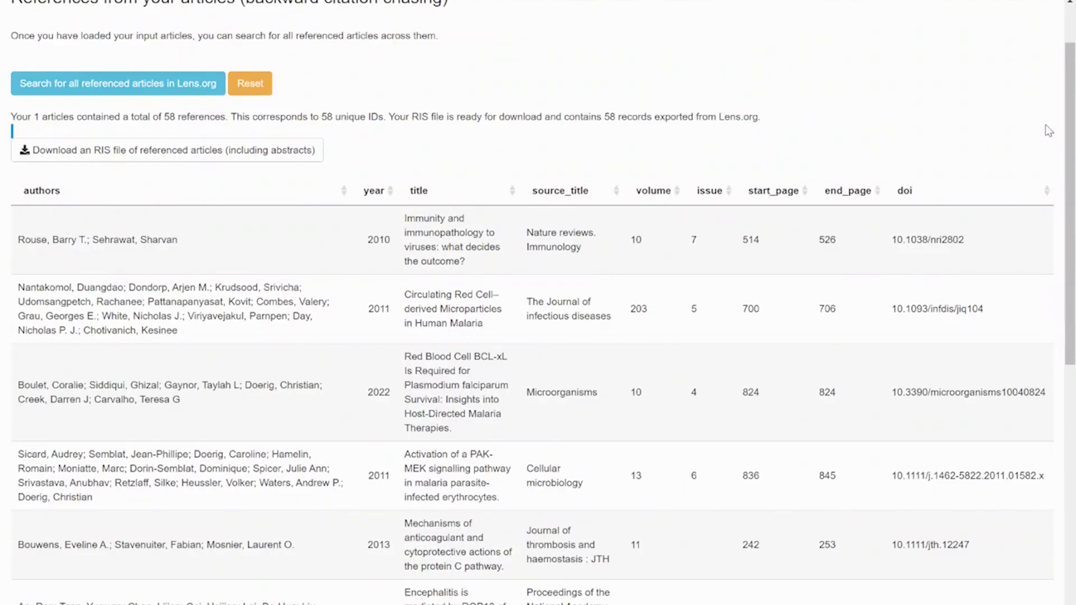
click(122, 159)
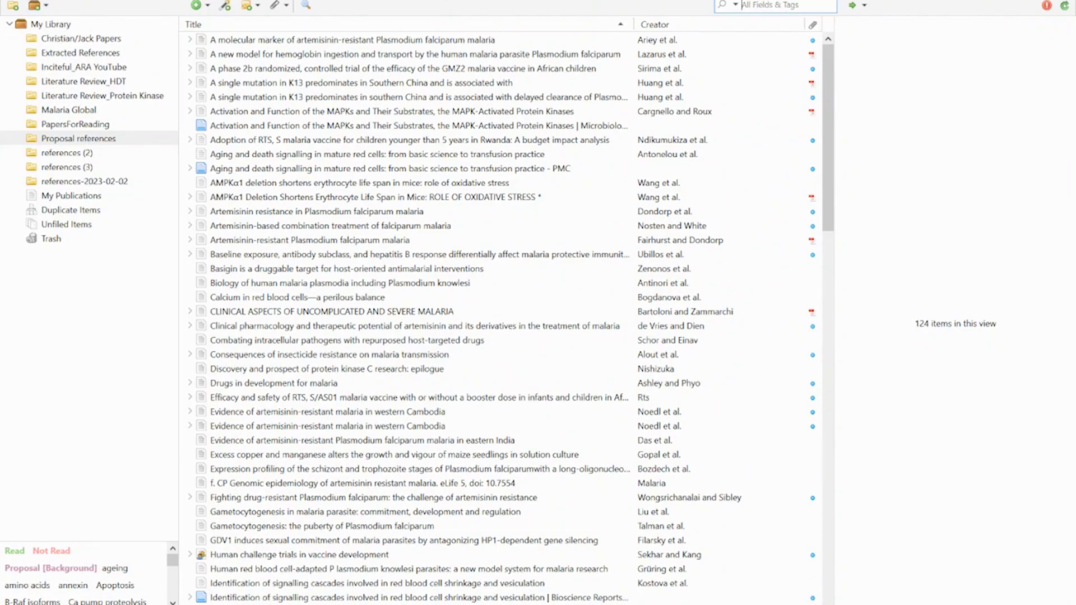
Start Zotero's import wizard from the File menu, importing from a file
click(16, 0)
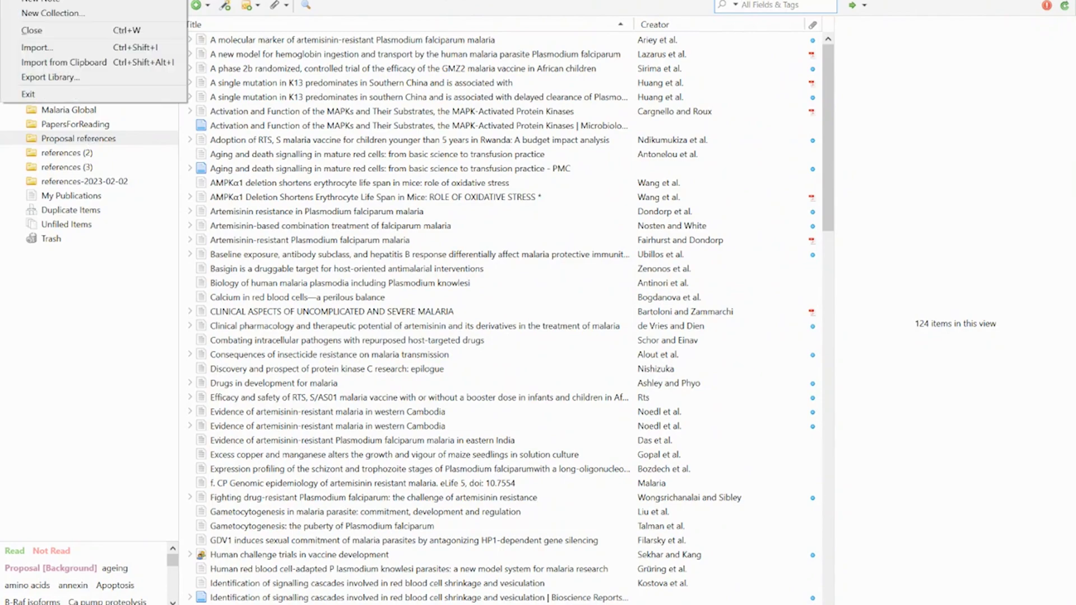
click(35, 47)
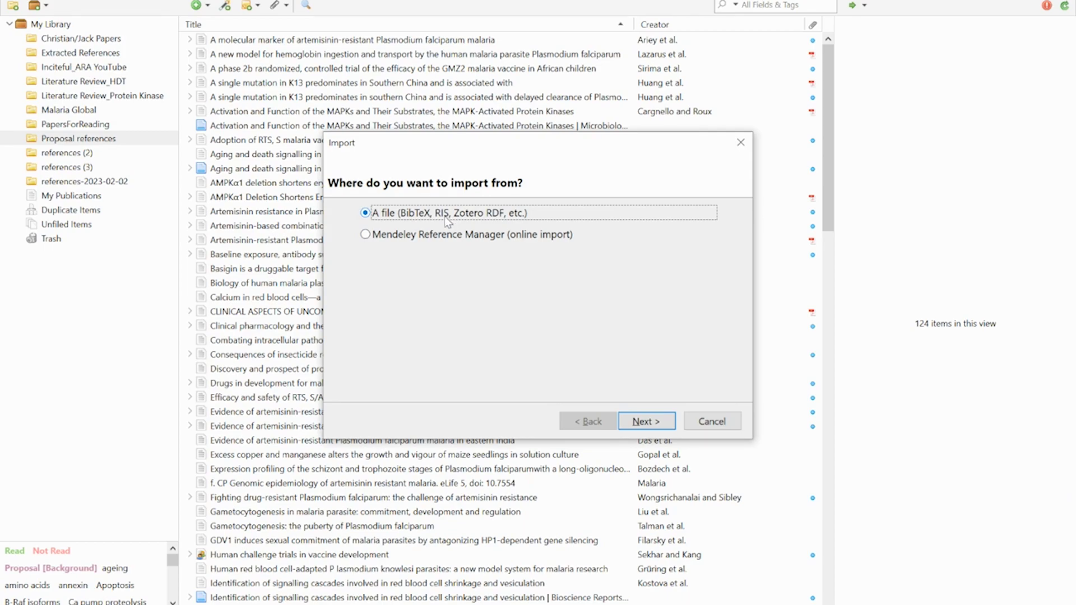
Import references-2023-02-04.ris into a new collection of that name, bringing in 58 items
click(673, 419)
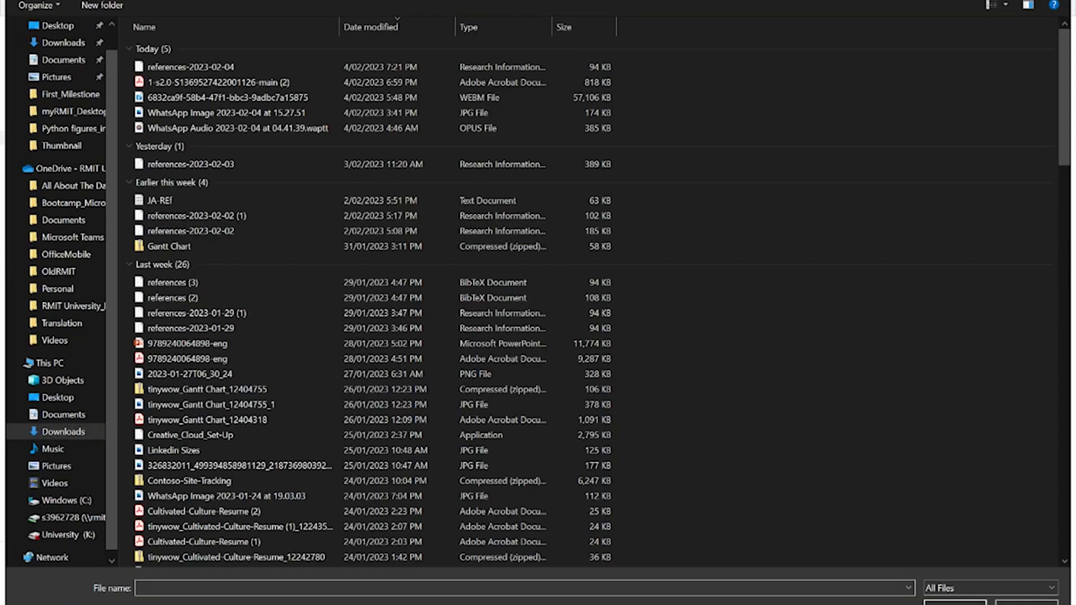
click(161, 70)
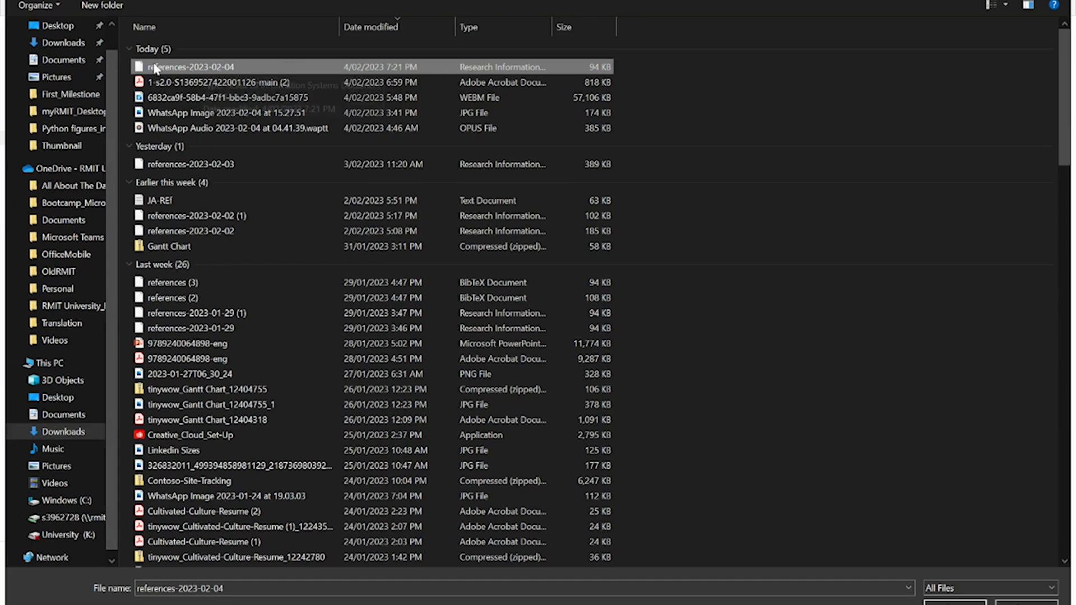
click(955, 603)
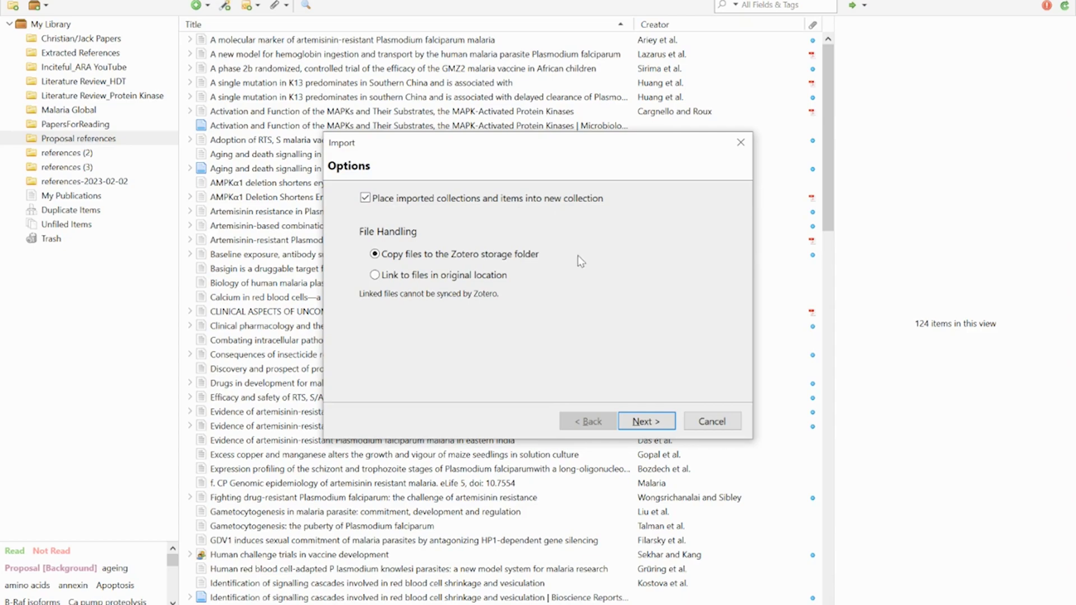
click(668, 422)
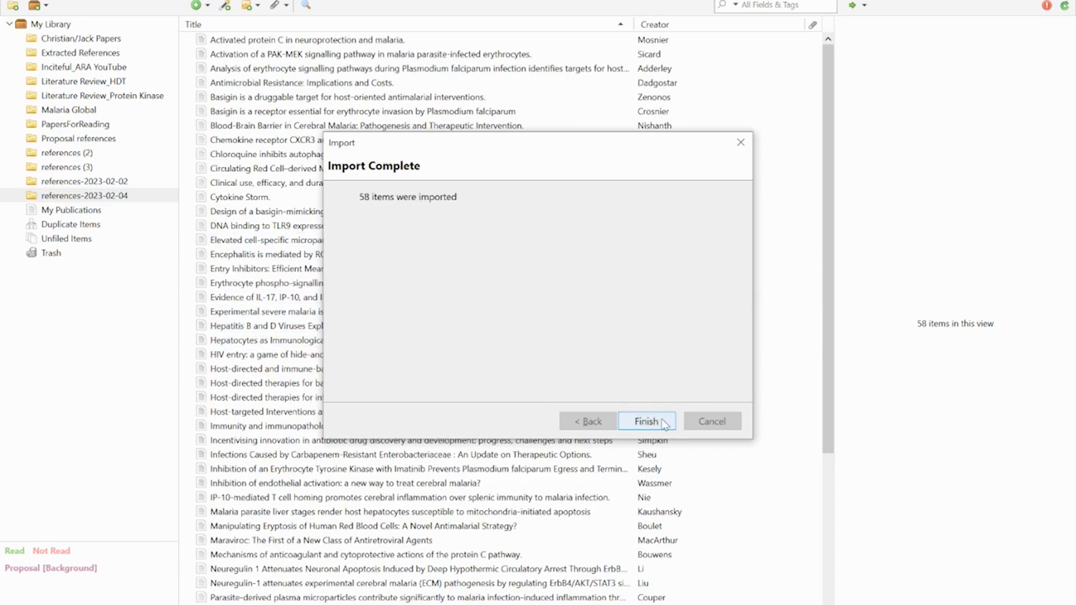
click(659, 422)
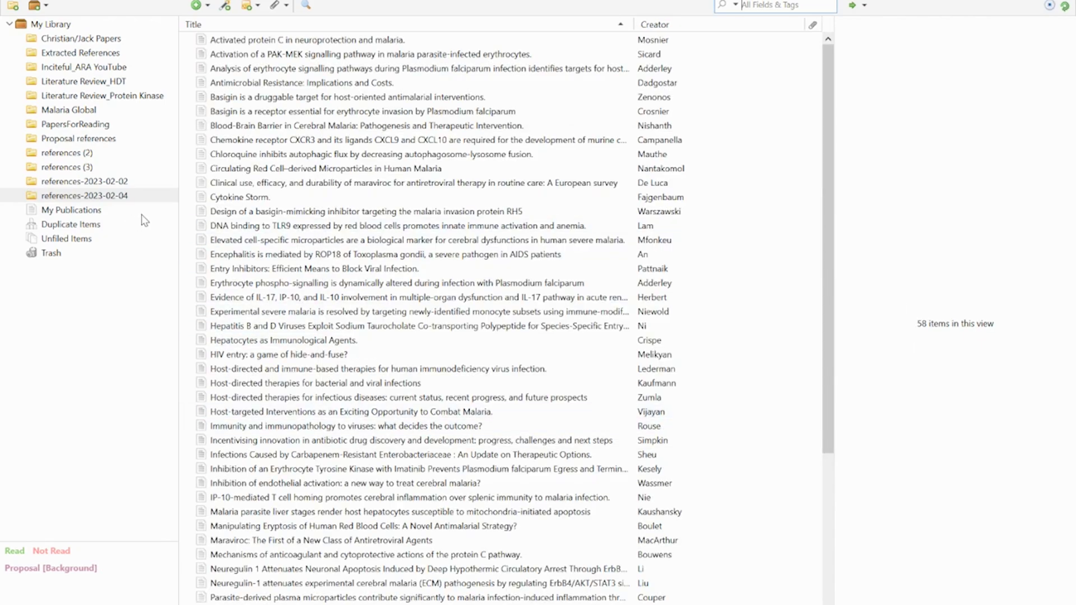
click(136, 199)
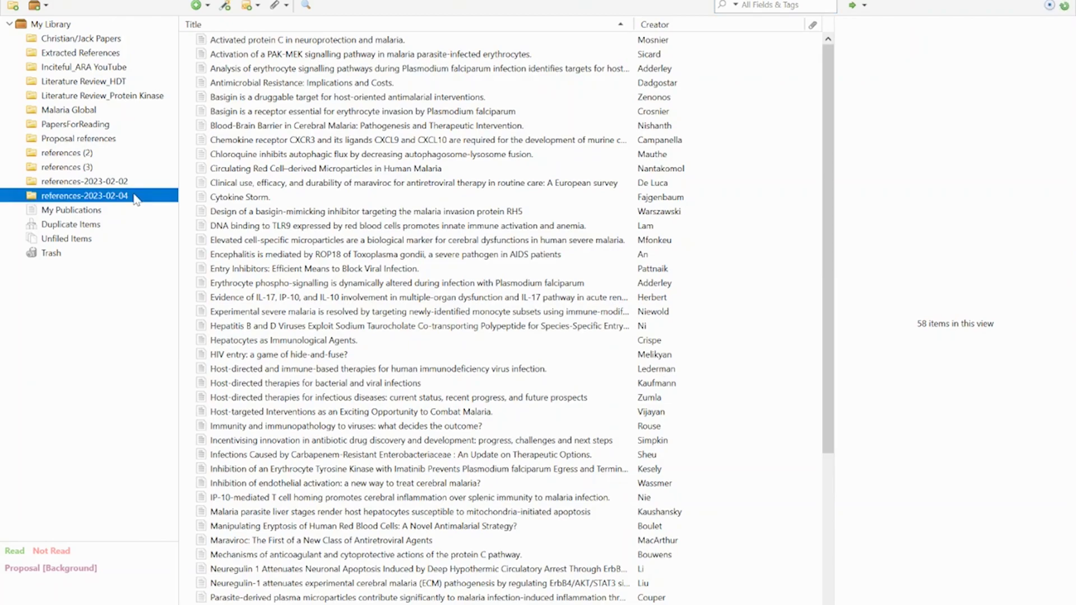
drag(835, 69, 813, 60)
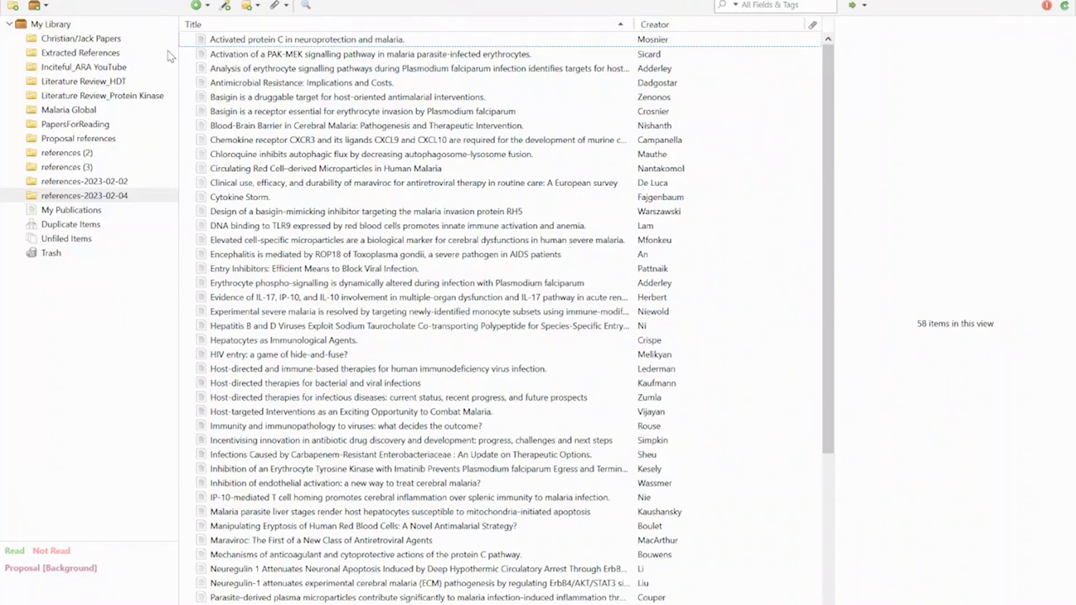
click(181, 60)
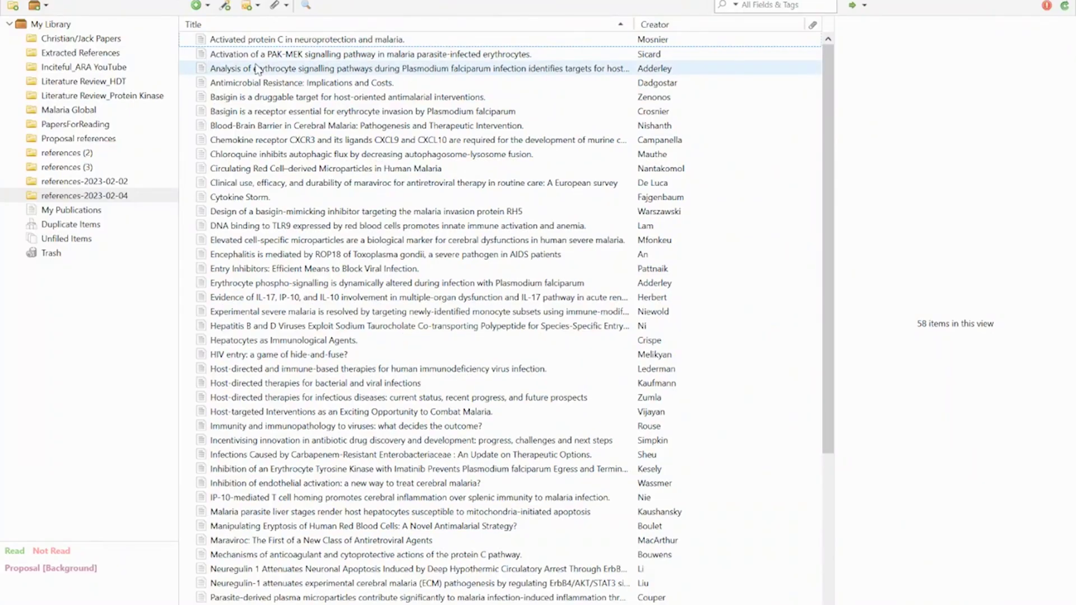